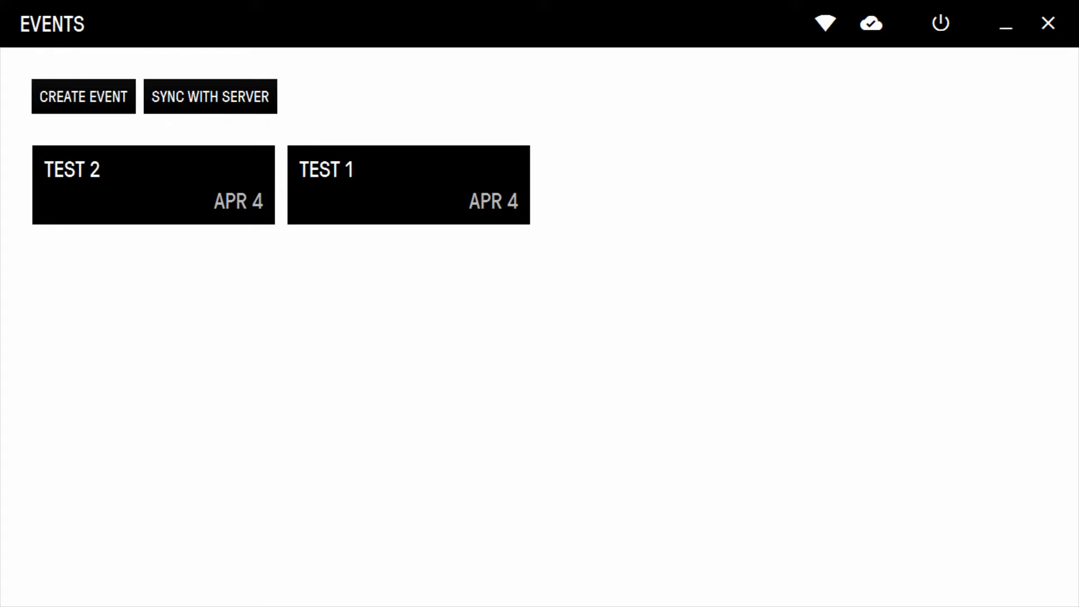
- Create a new event and name it Test 3
click(82, 92)
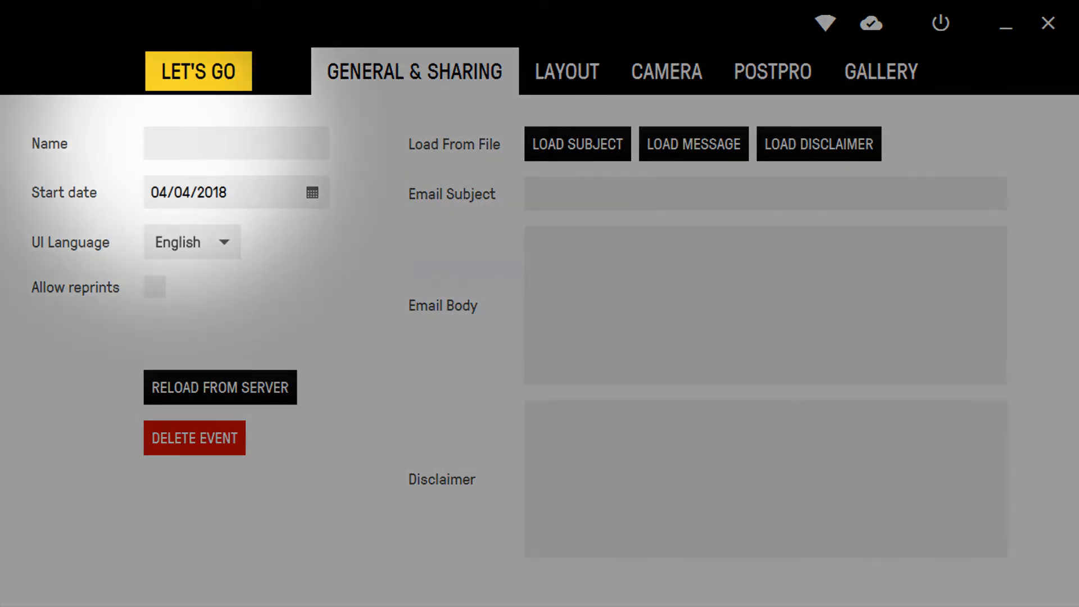
click(170, 142)
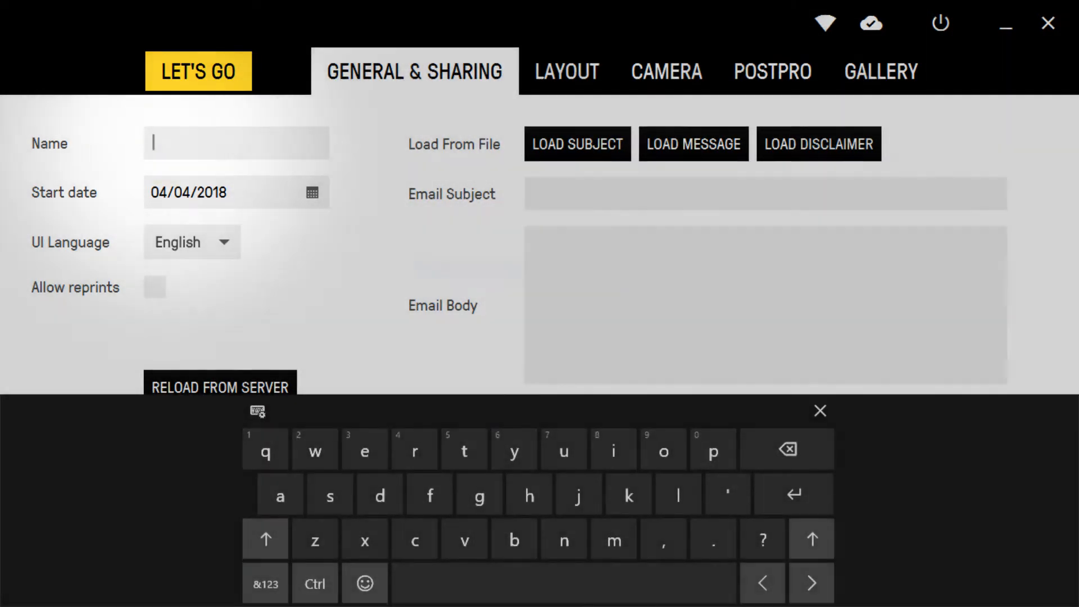
text(Test)
click(265, 583)
text(3)
click(820, 410)
- Pick 4 April 2018 as the event's start date and toggle the Allow reprints option
click(312, 193)
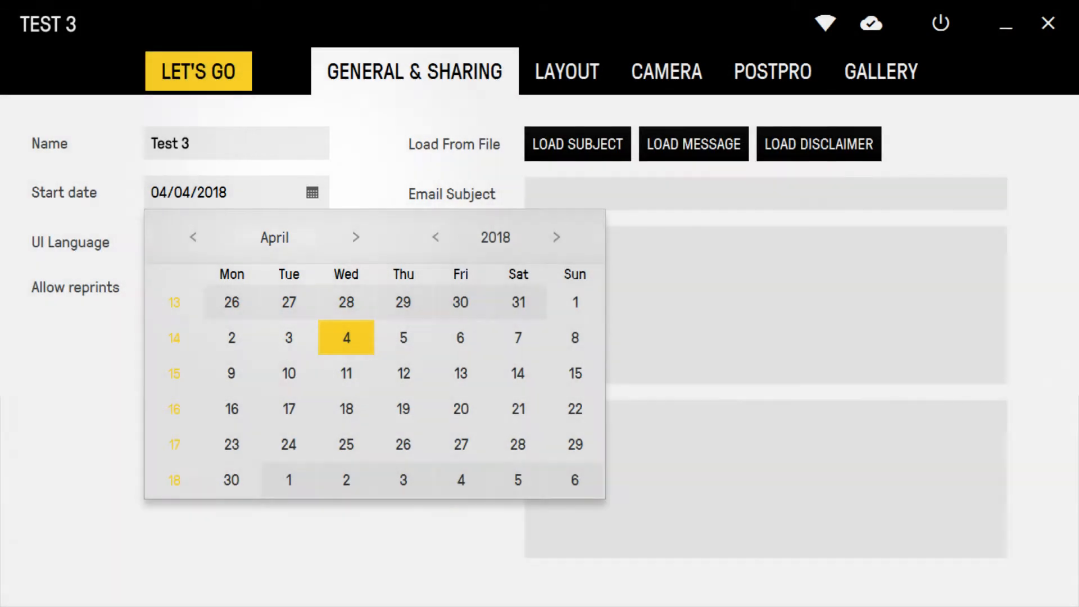
click(346, 337)
click(155, 287)
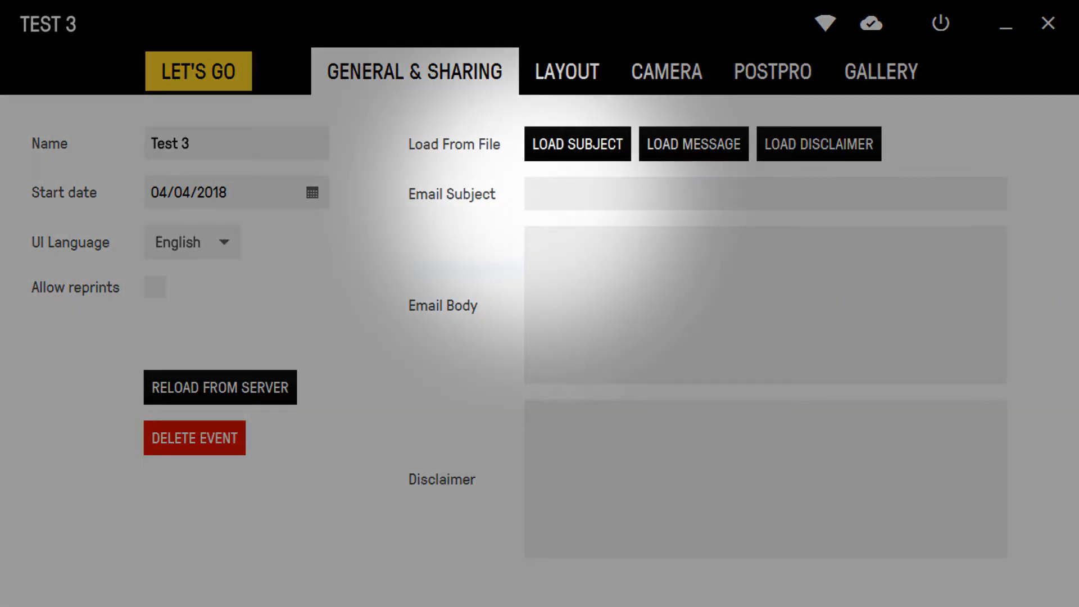
- Enter Test subject as the email subject and Test body as the email body
click(534, 193)
text(Test subject)
click(541, 241)
text(Test body)
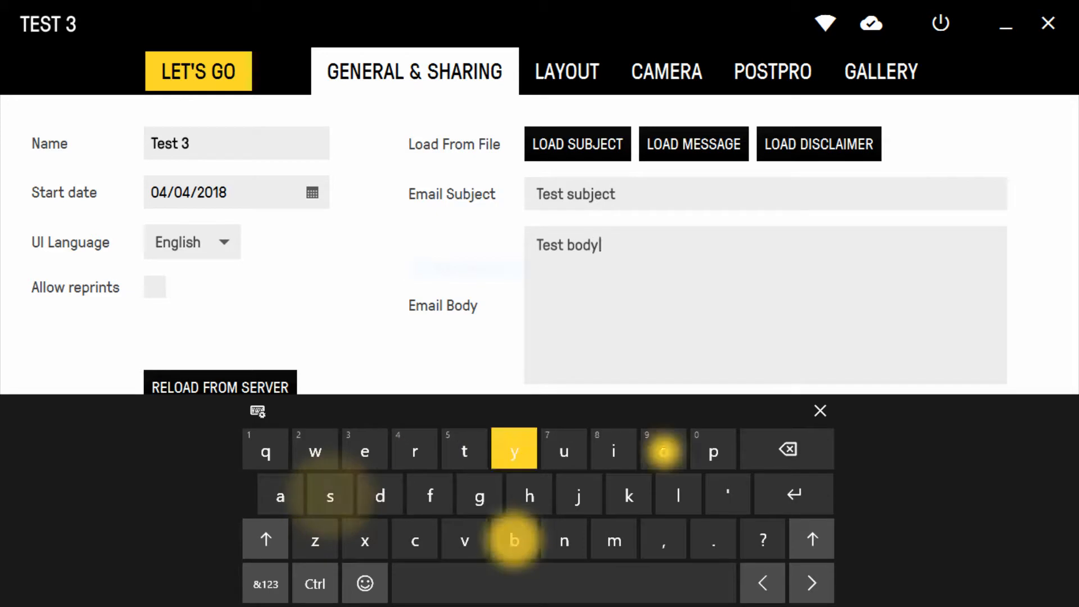
click(819, 410)
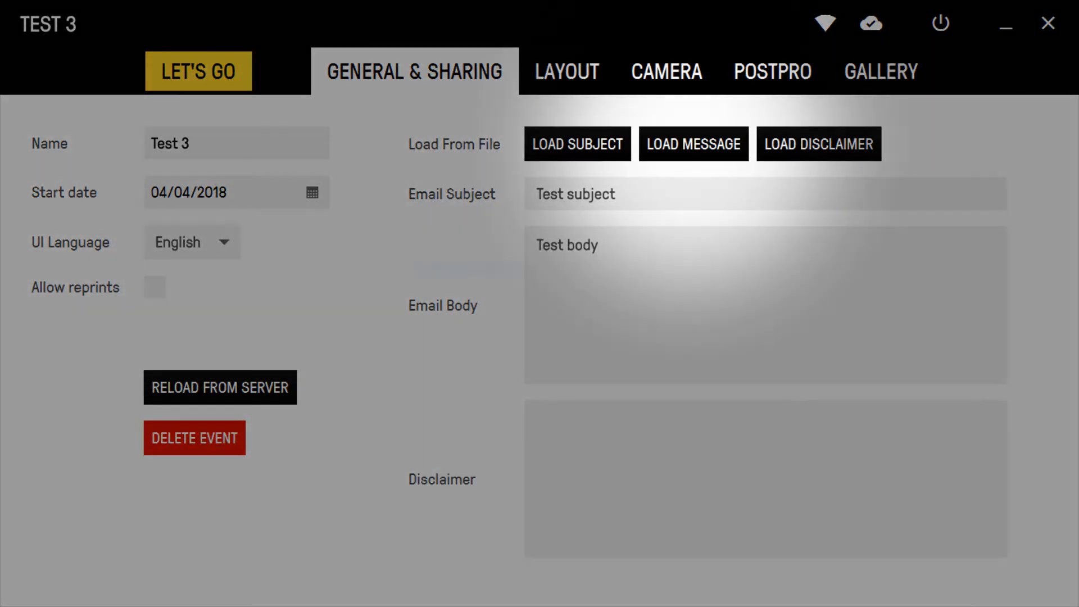
- Load the email message from TEST-BODY.txt and the email subject from TEST-SUBJECT.txt on the flash drive
click(693, 144)
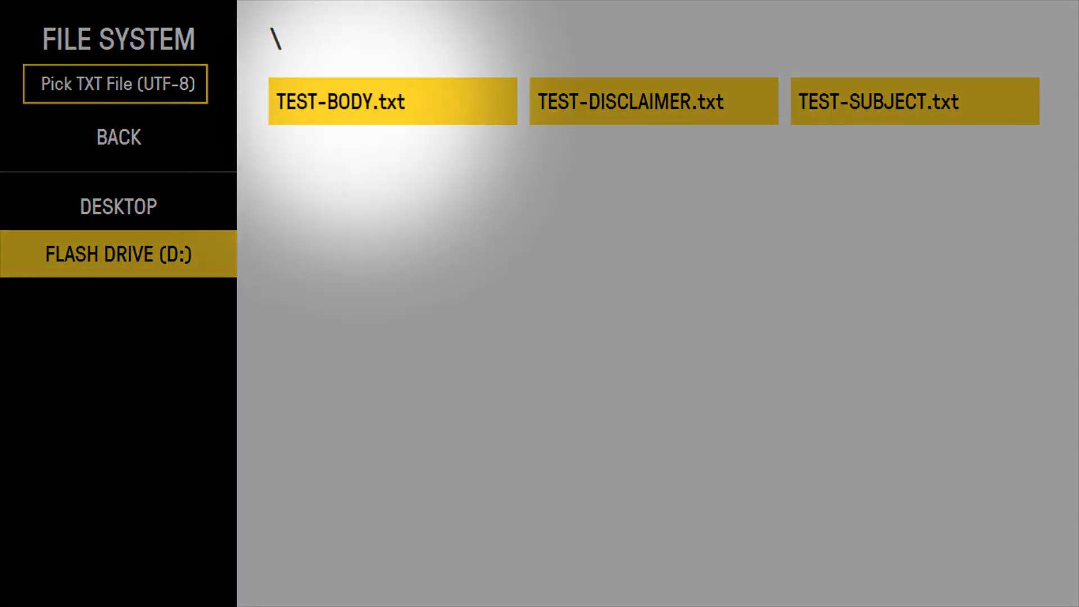
click(340, 101)
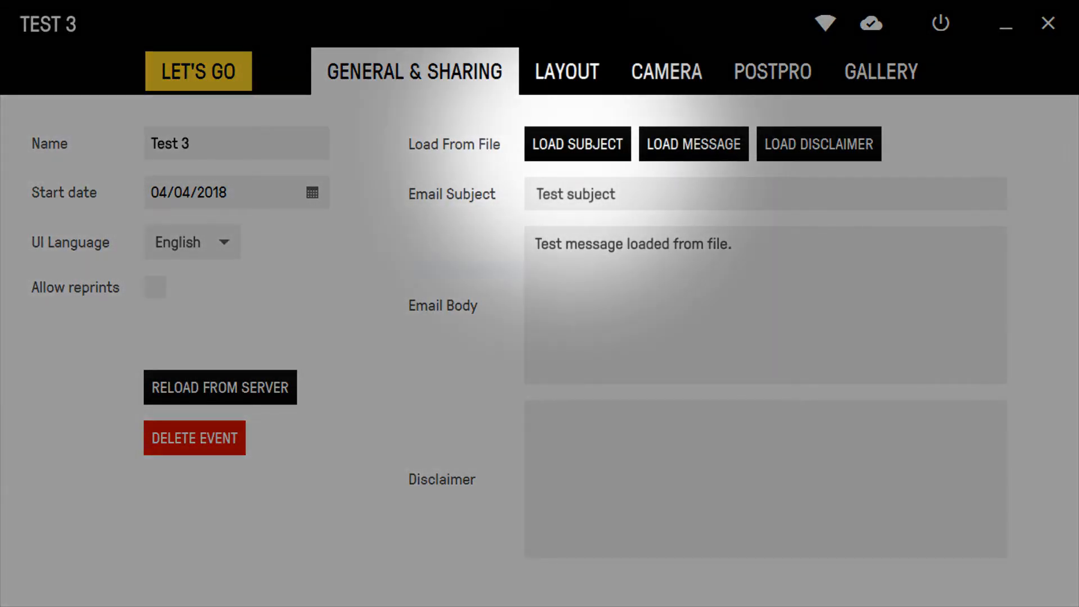
click(571, 144)
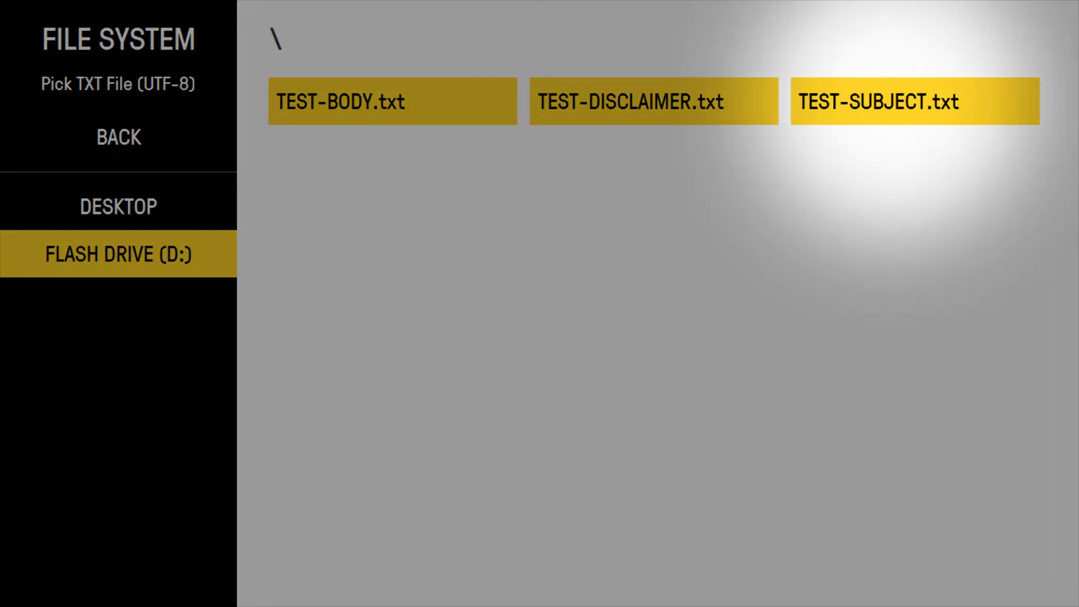
click(879, 101)
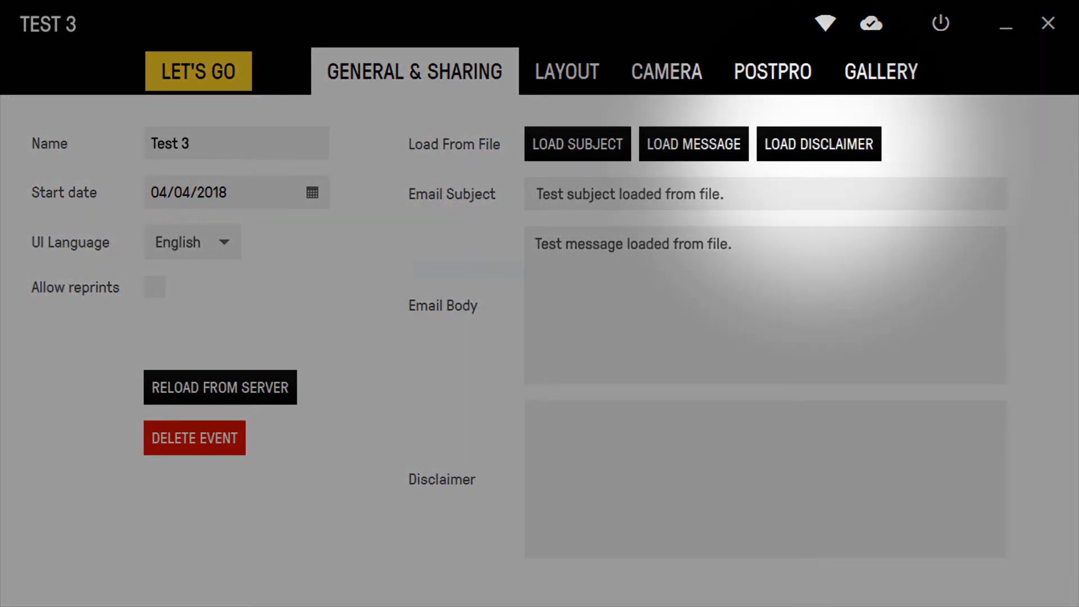
- Load the disclaimer text from TEST-DISCLAIMER.txt on the flash drive
click(818, 144)
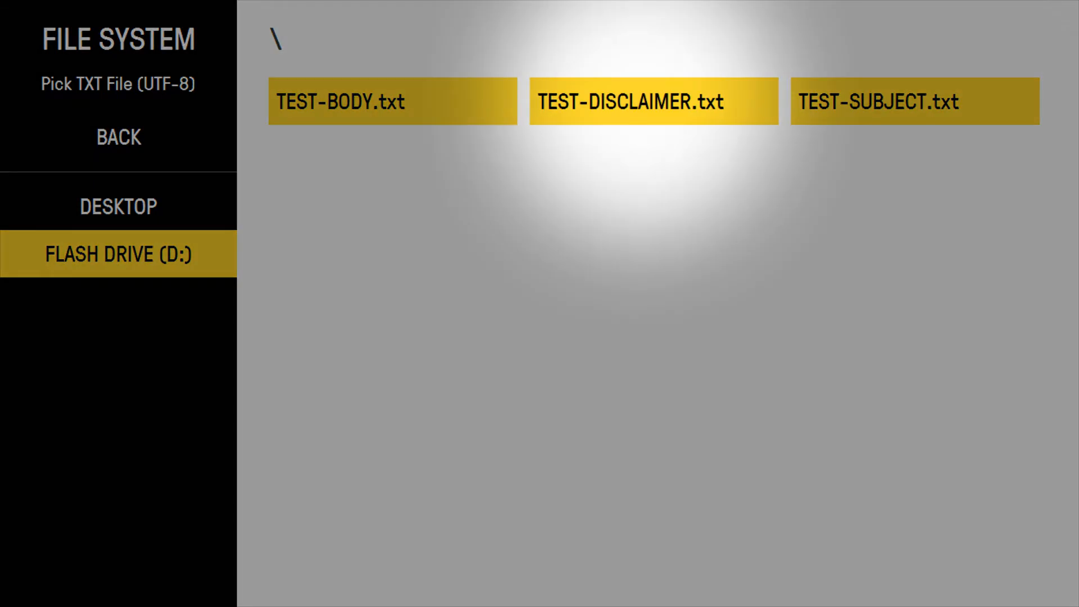
click(618, 101)
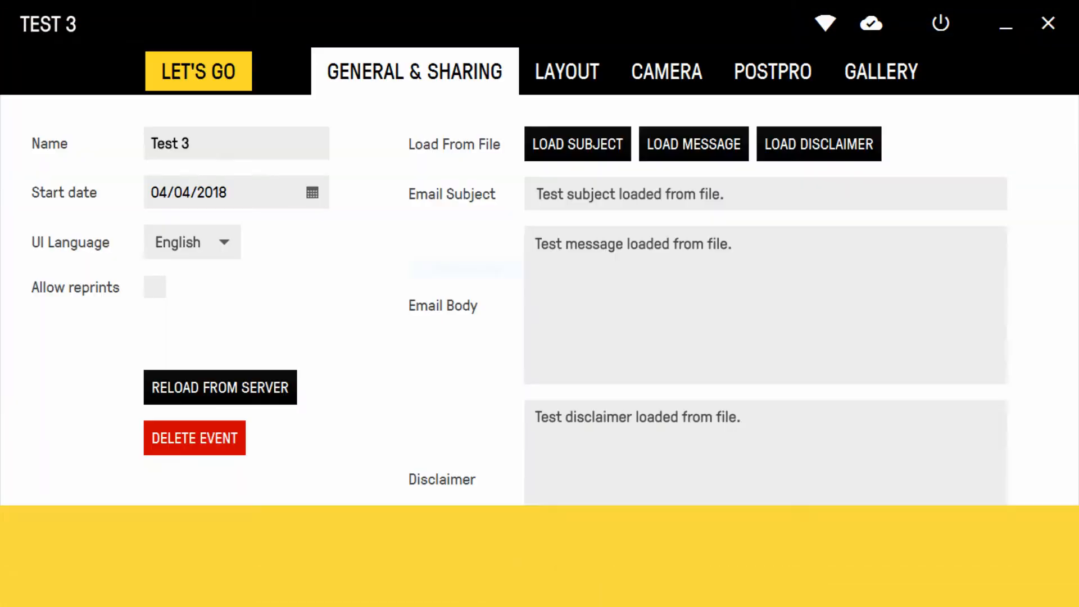
- Open the layout settings and step through the layouts from 2x to Slow Motion to preview each one
click(566, 71)
click(249, 144)
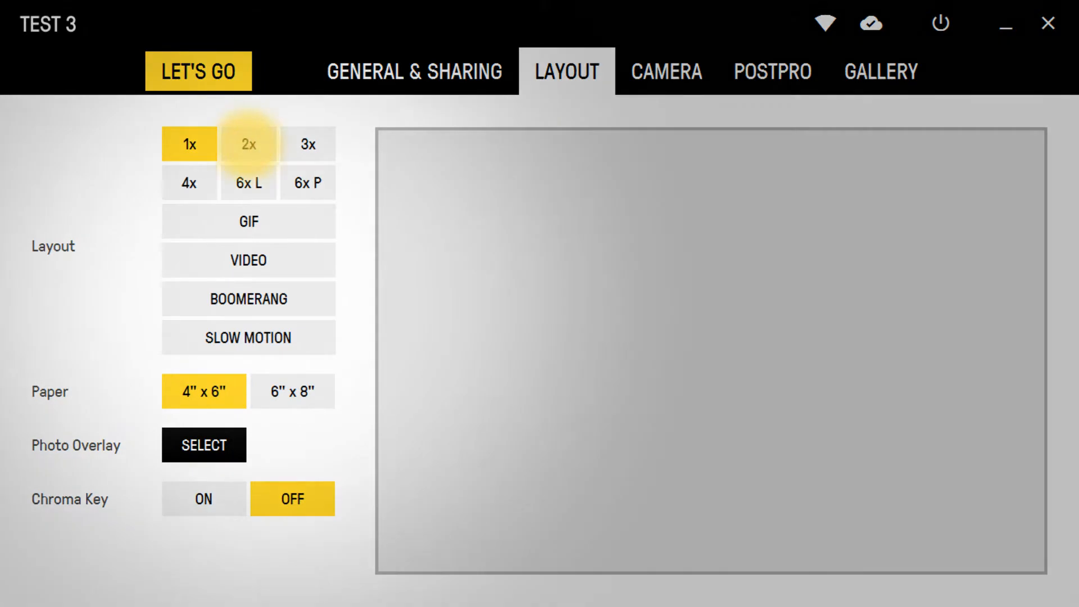
click(308, 144)
click(188, 182)
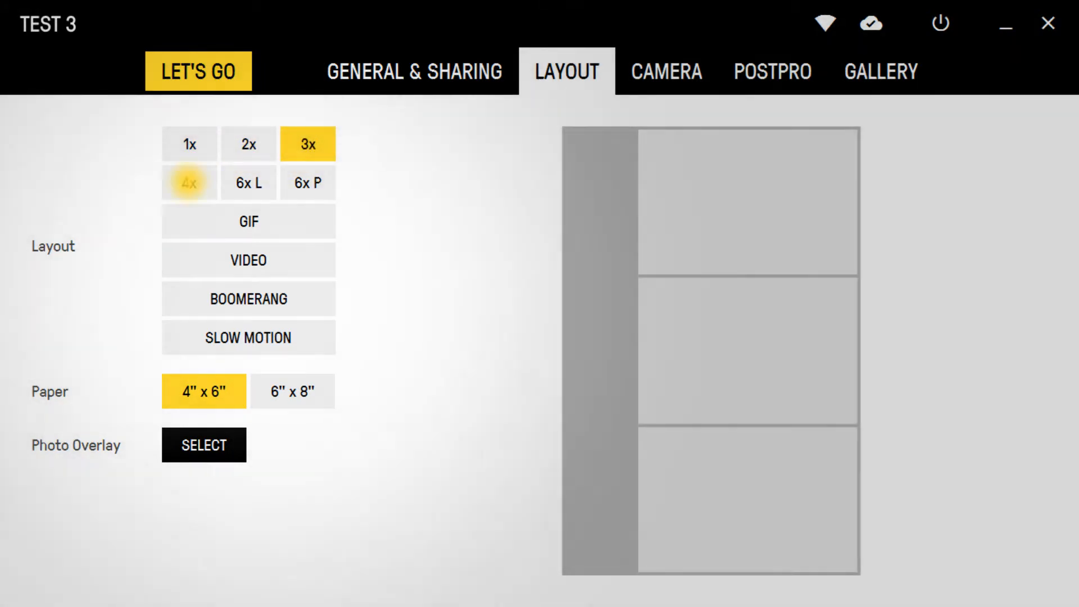
click(308, 183)
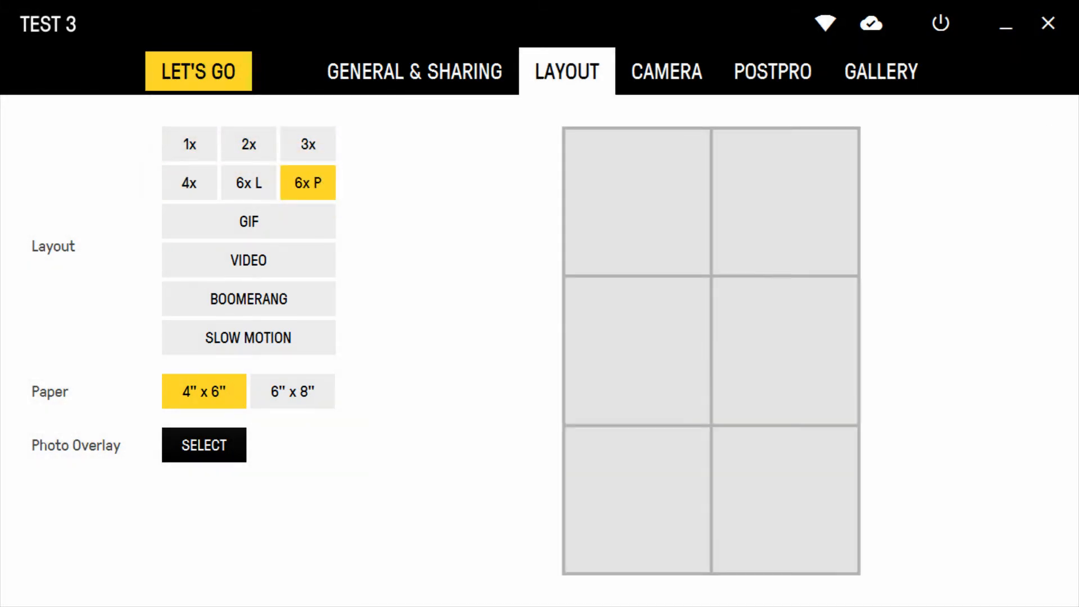
click(249, 221)
click(249, 259)
click(249, 298)
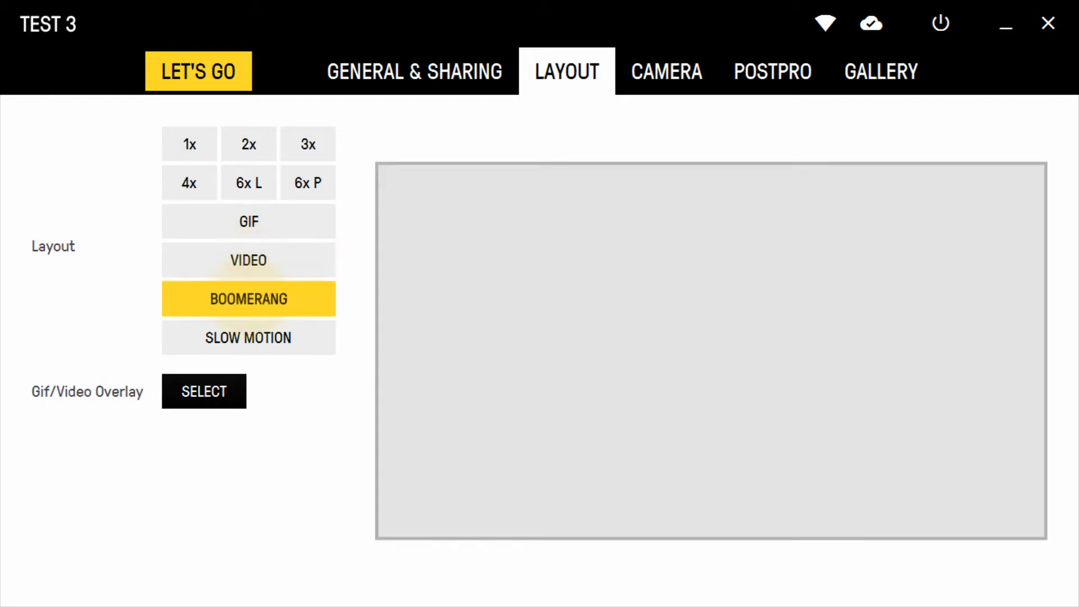
click(248, 338)
- Choose the 1x layout and switch Chroma Key on and back off
click(188, 144)
click(204, 498)
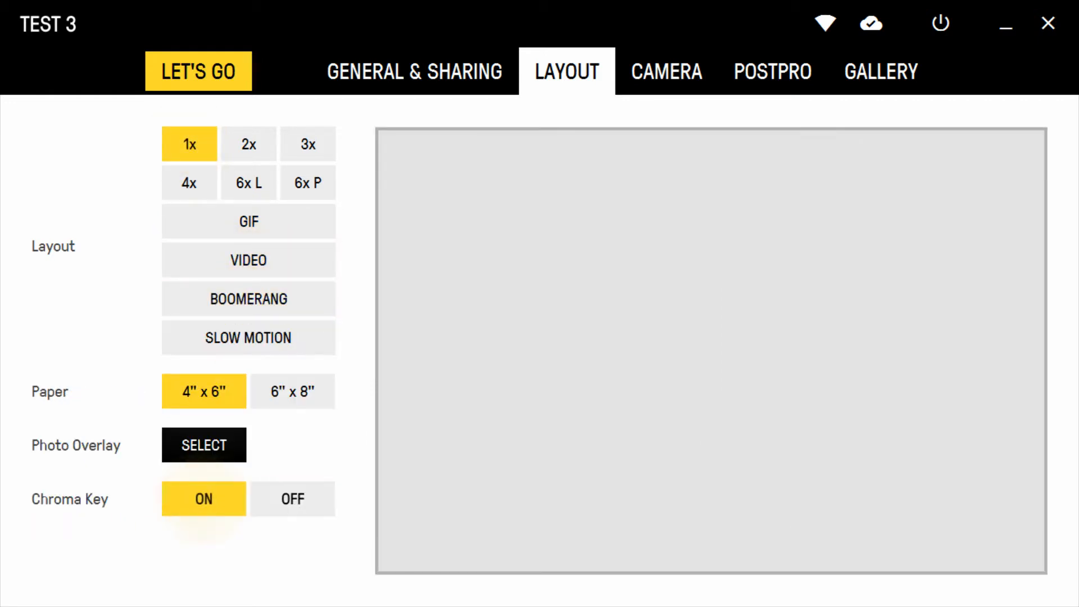
click(289, 498)
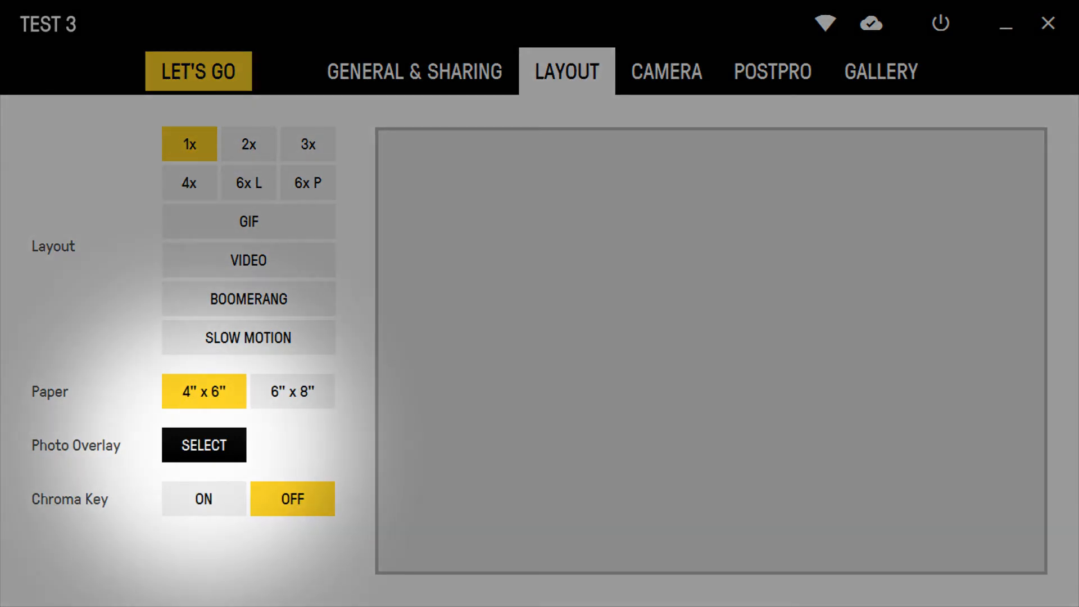
- Choose overlay.png from the overlays folder on the flash drive as the photo overlay
click(204, 444)
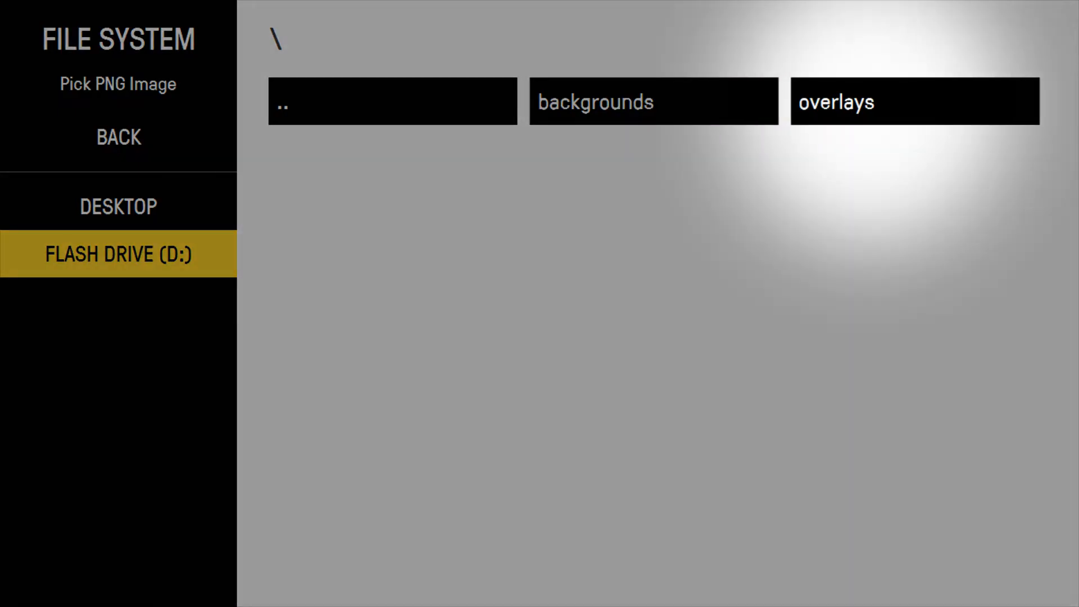
click(831, 101)
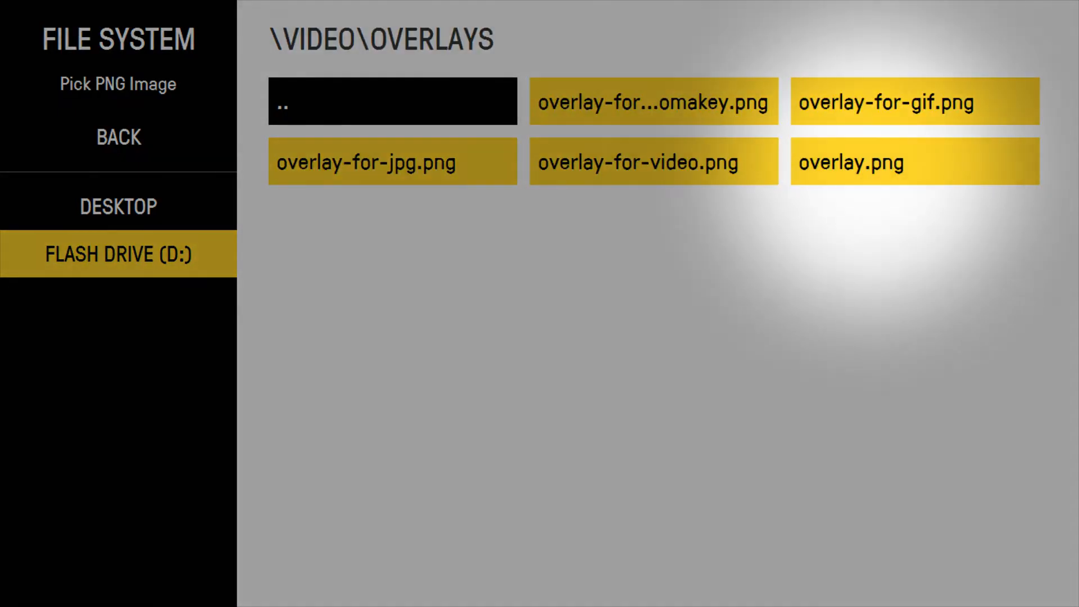
click(843, 163)
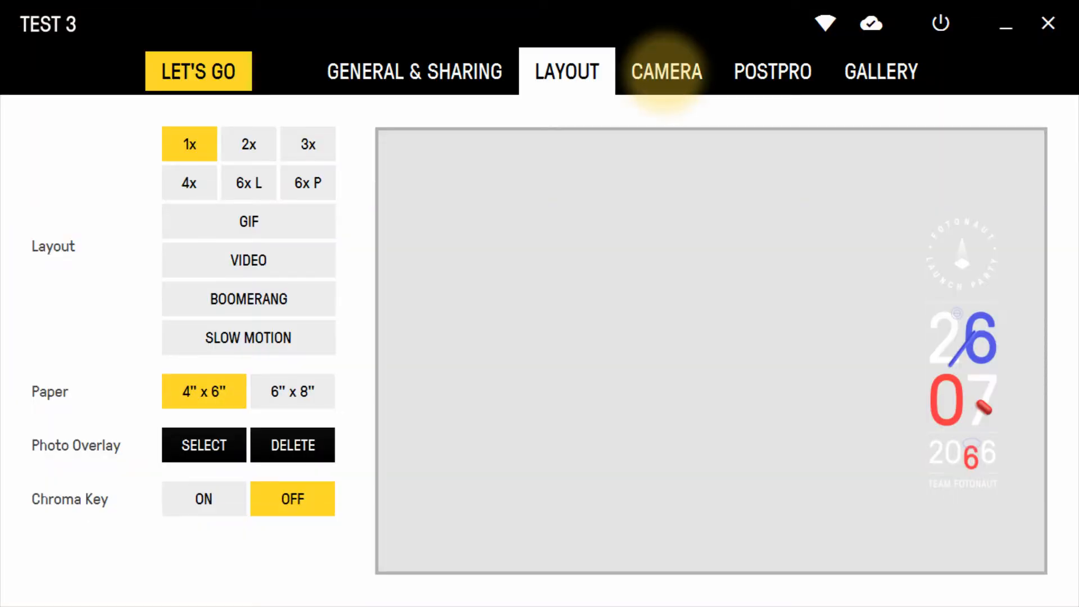
- In camera settings, set Tv to 1/100, ISO to 400 and Picture Style to Neutral, then reset to defaults
click(666, 72)
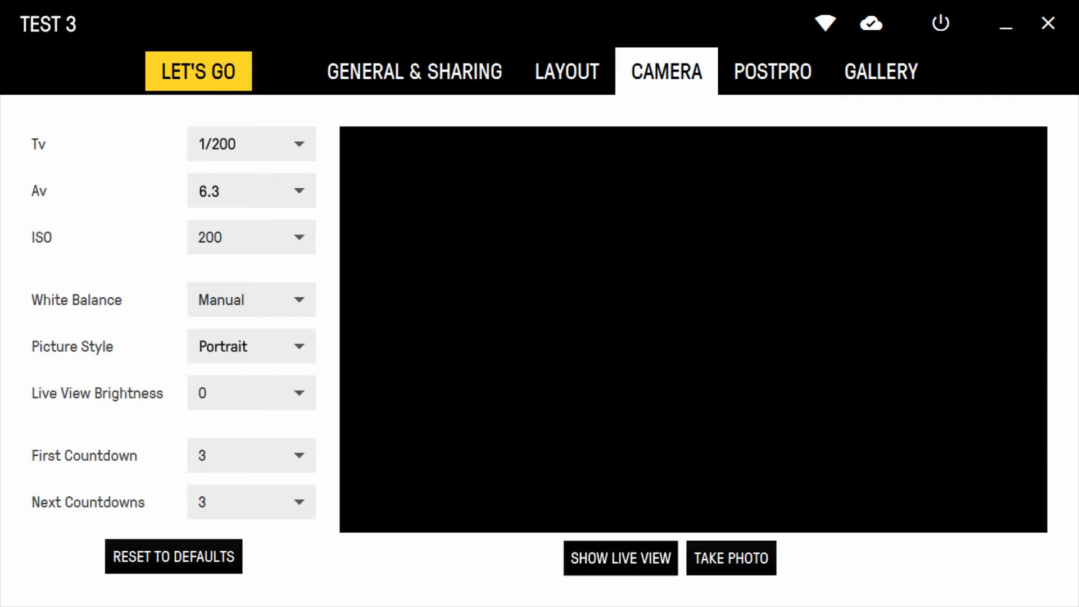
click(234, 144)
click(219, 318)
click(212, 235)
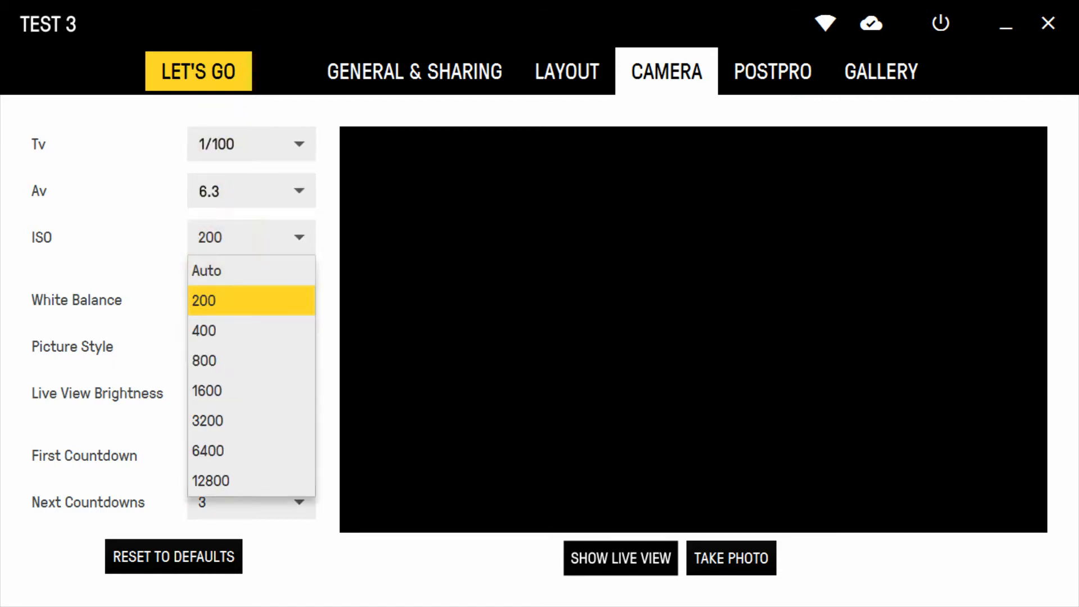
click(203, 330)
click(217, 347)
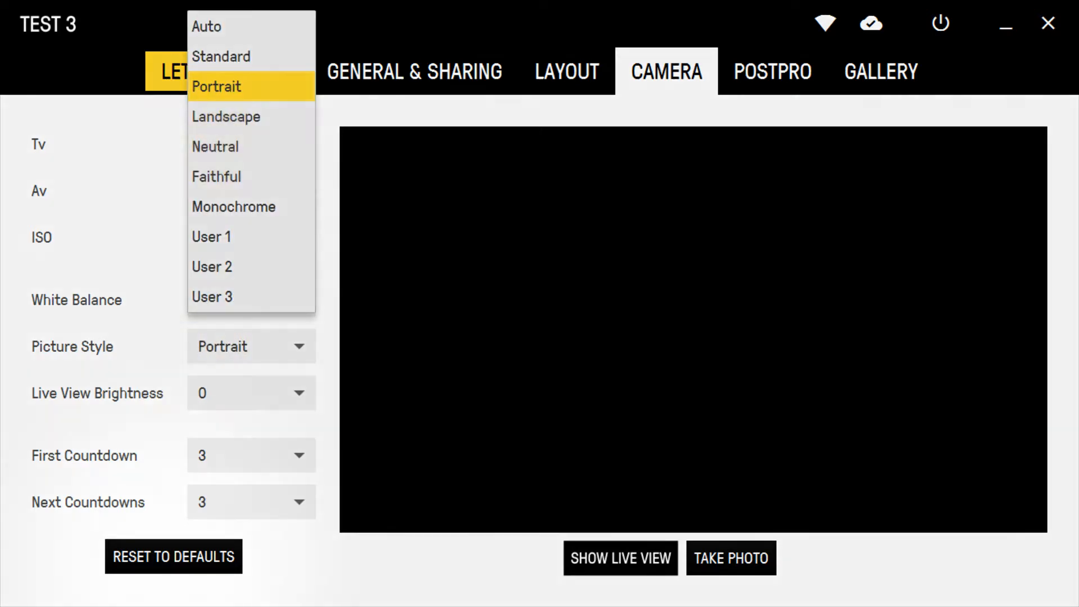
click(216, 146)
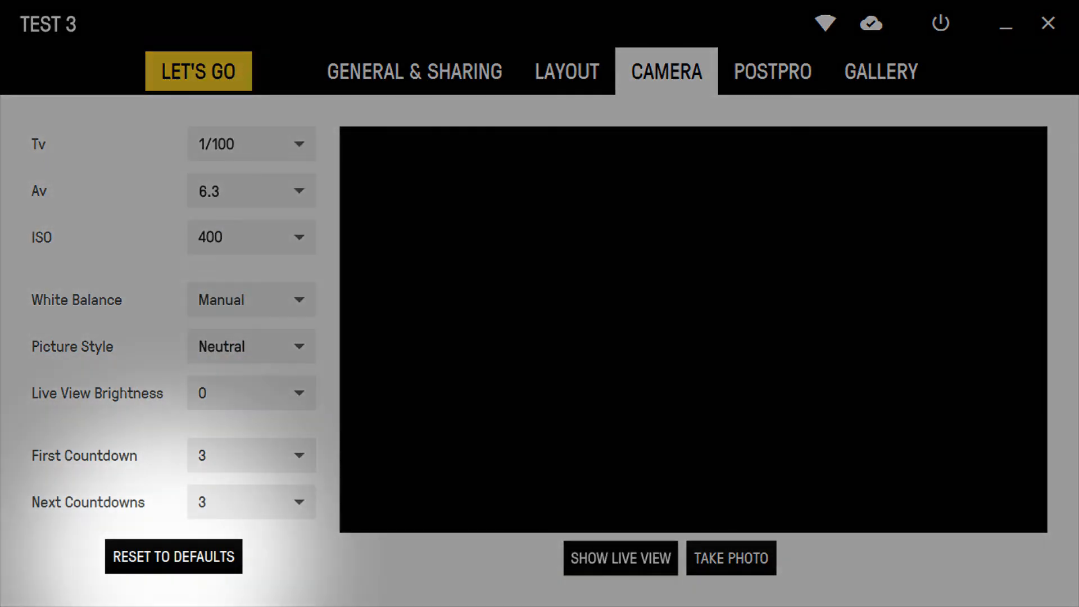
click(167, 556)
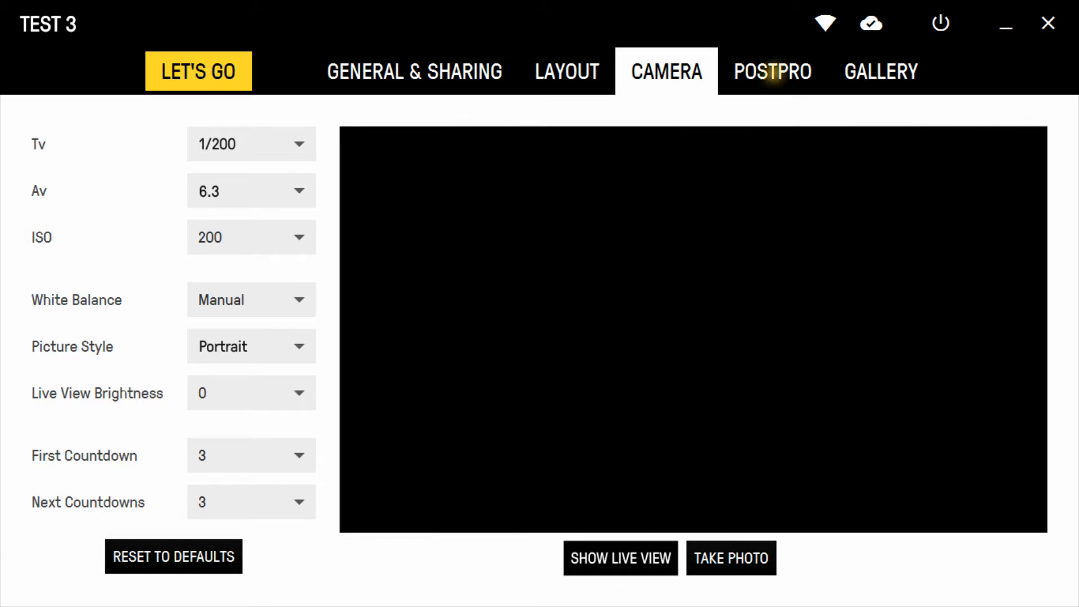
- In post-processing, set Brightness to 40, Cyan - Red to -40 and Saturation to 20
click(772, 69)
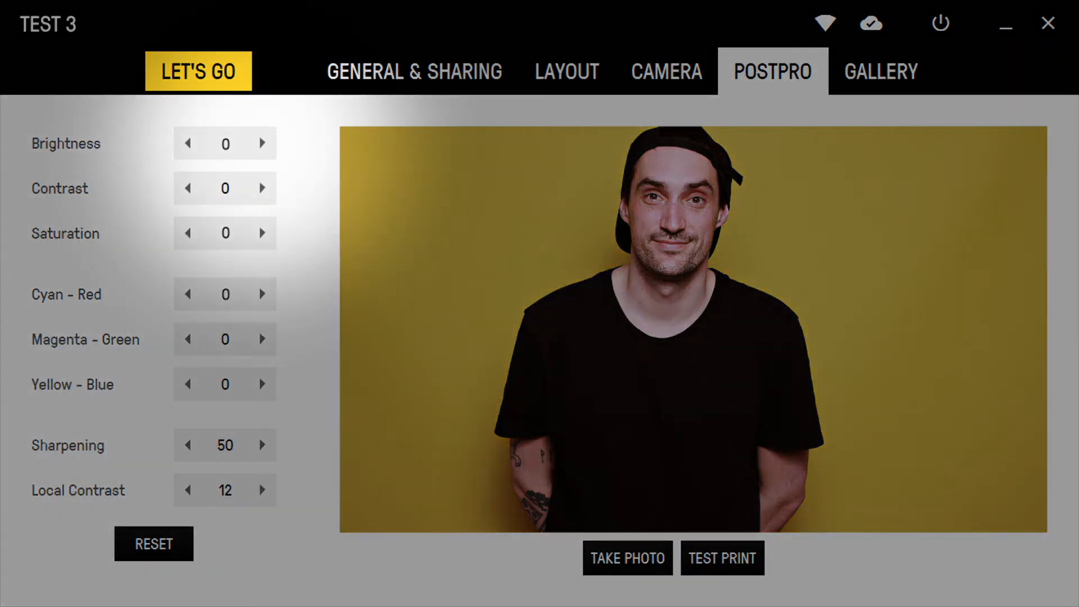
click(262, 143)
click(262, 143)
click(262, 143)
click(262, 143)
click(188, 294)
click(188, 294)
click(188, 294)
click(188, 293)
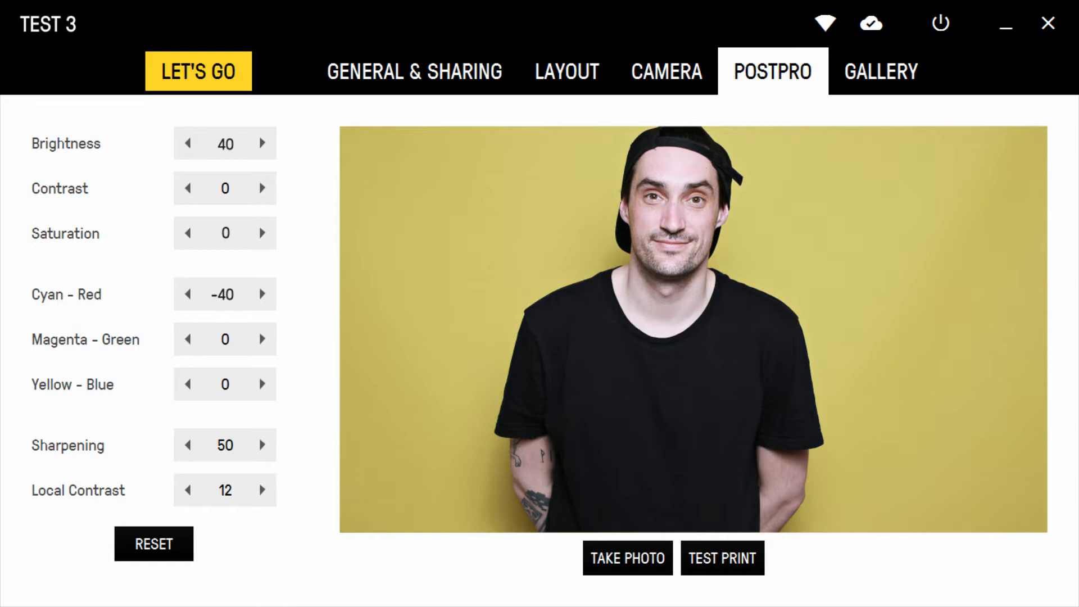
click(262, 233)
click(262, 233)
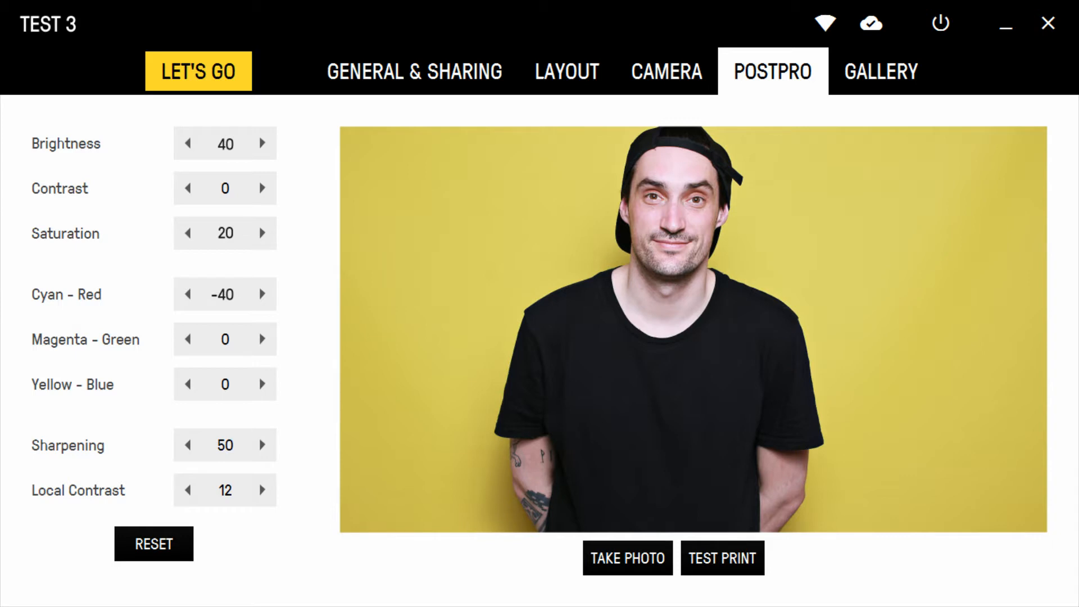
- Open the gallery, browse the event's photos and open one of them
click(880, 71)
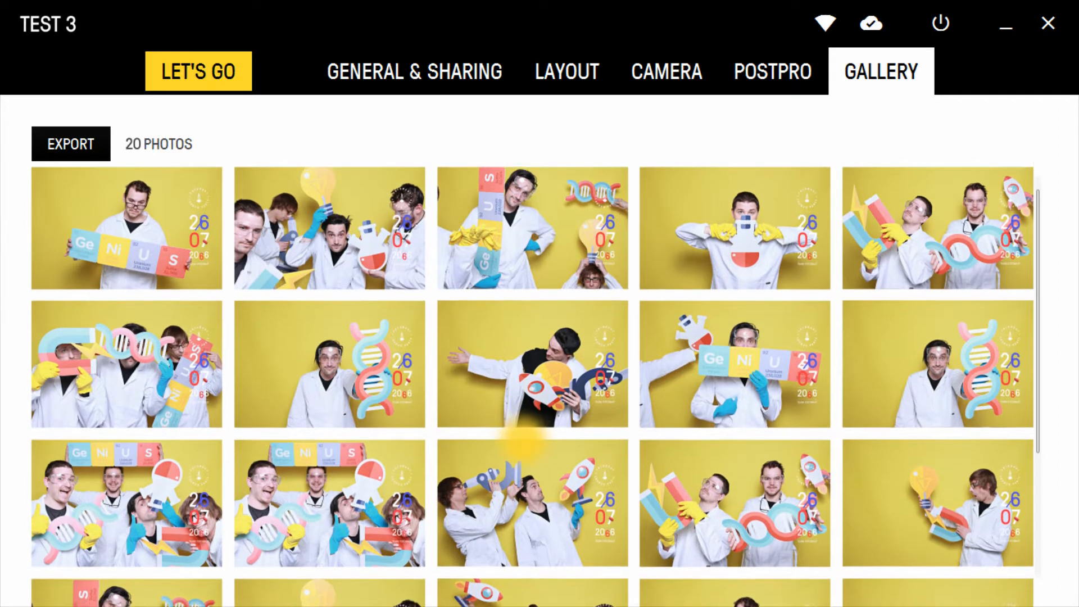
scroll(517, 446, down, 3)
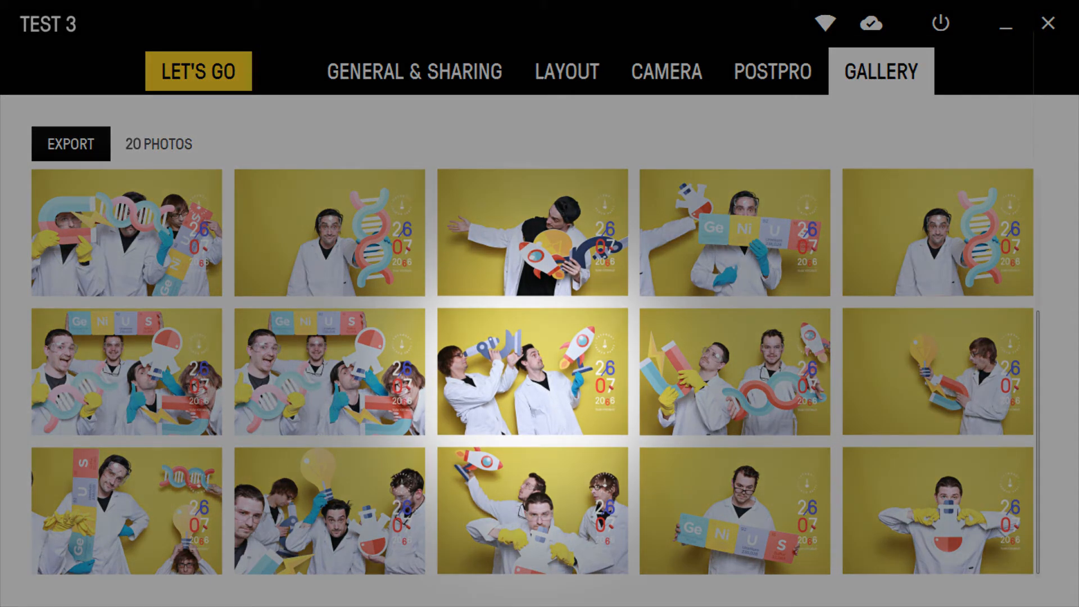
click(526, 380)
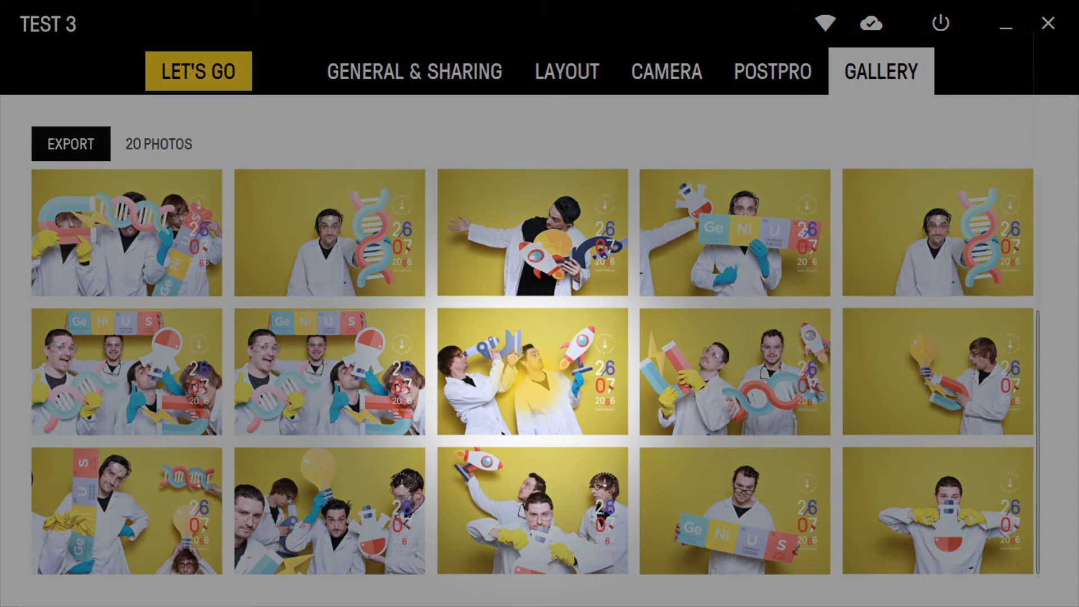